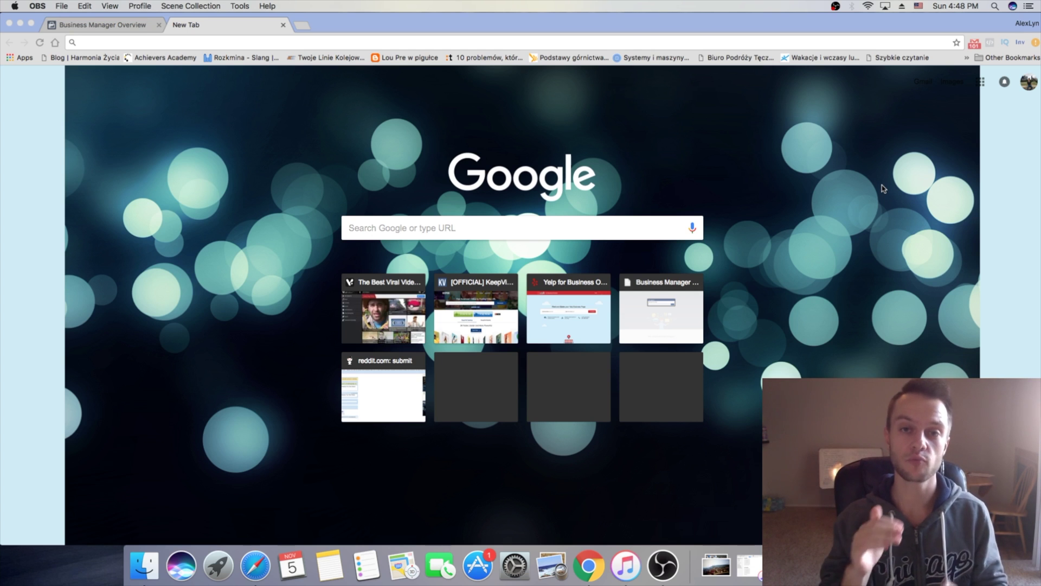
- Start entering a web address in a new Chrome tab
click(466, 24)
text(bi)
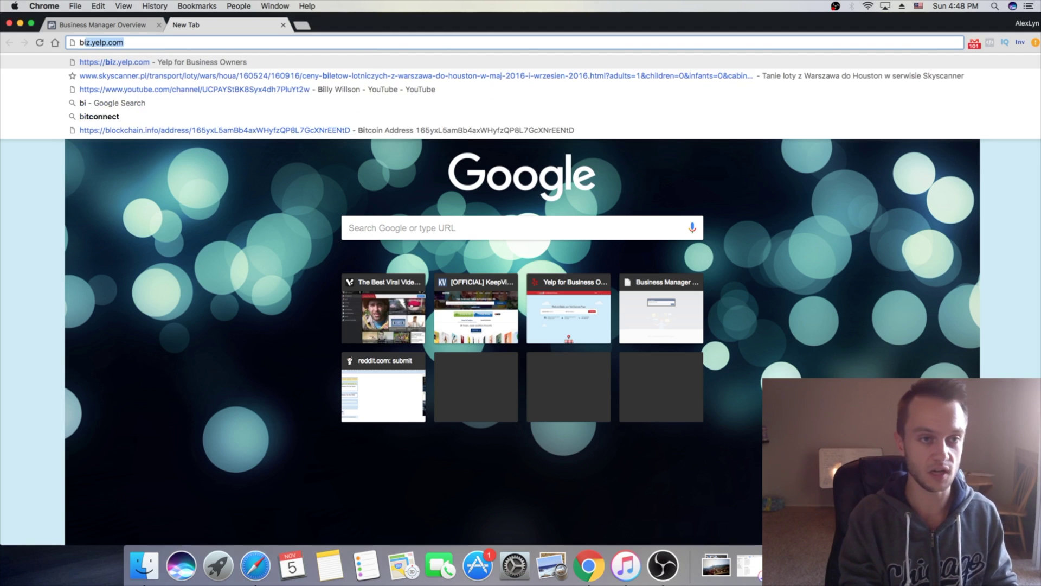
text(t)
- Load business.facebook.com by choosing it from the address-bar suggestions
key(BackSpace)
key(BackSpace)
text(u)
key(BackSpace)
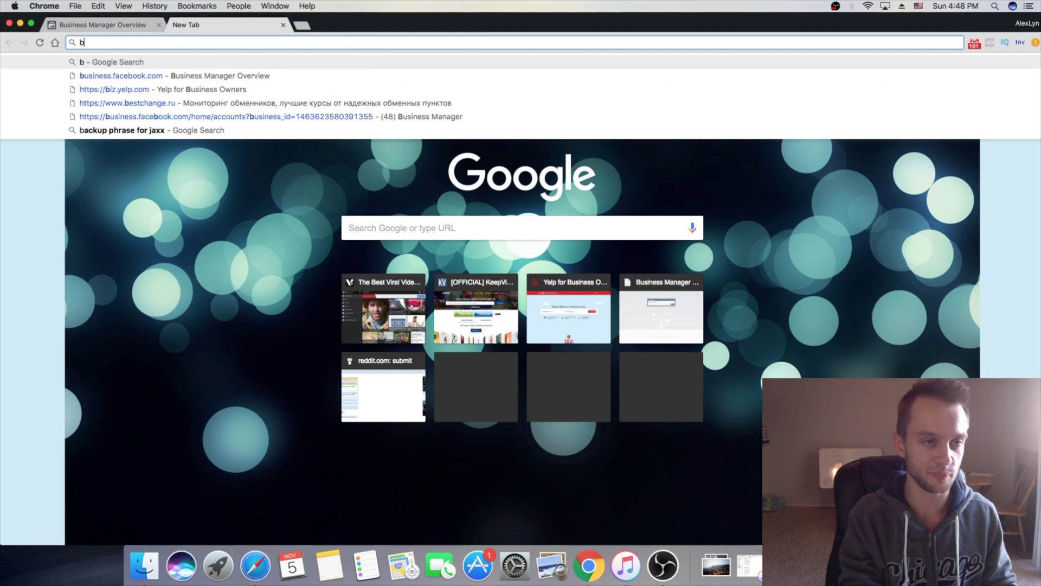
key(Down)
key(Return)
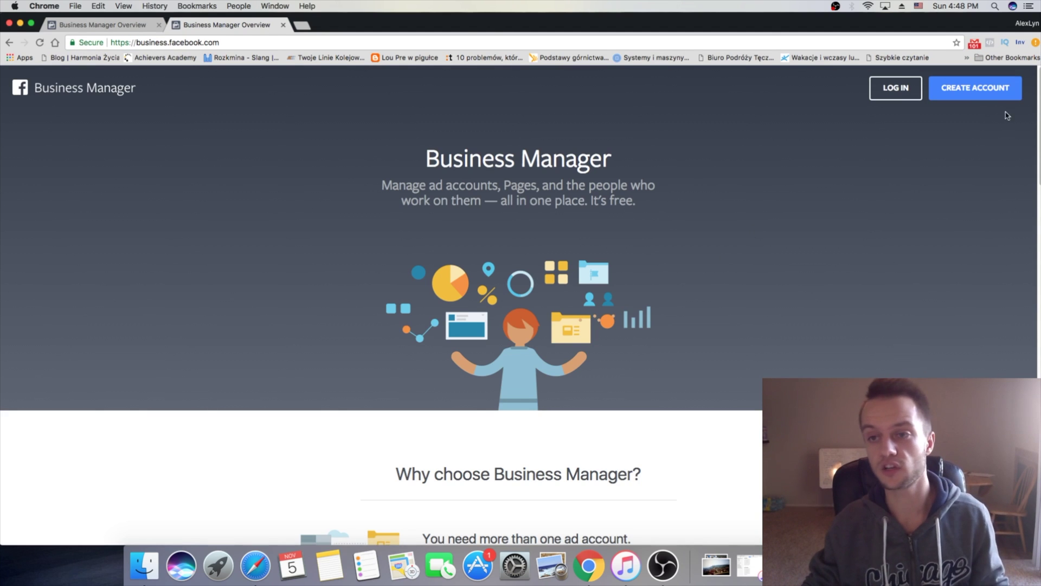
scroll(816, 252, down, 5)
scroll(817, 252, down, 5)
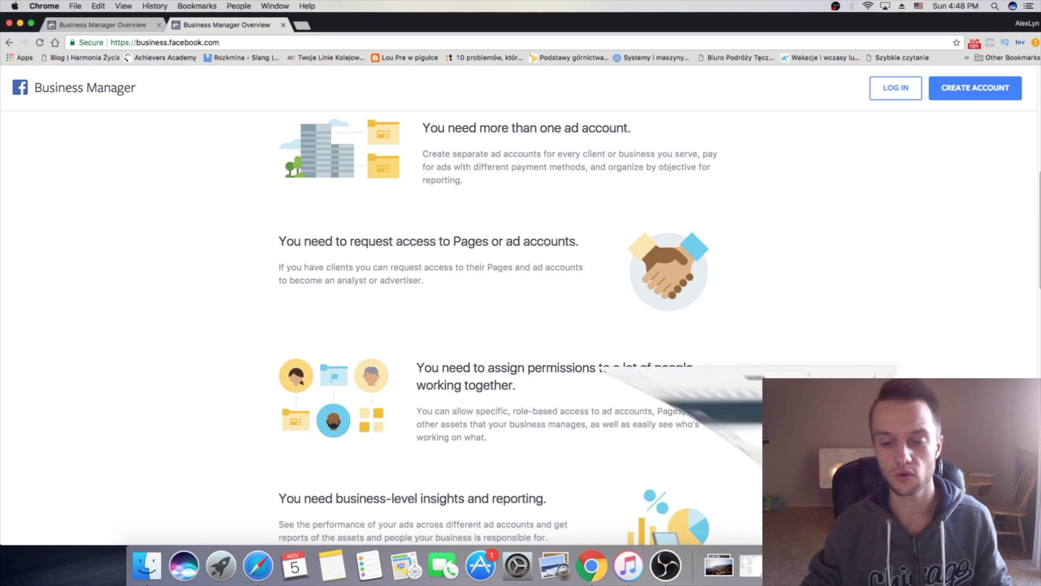
- Switch to the logged-in Business Global Marketing dashboard window
key(super+Tab)
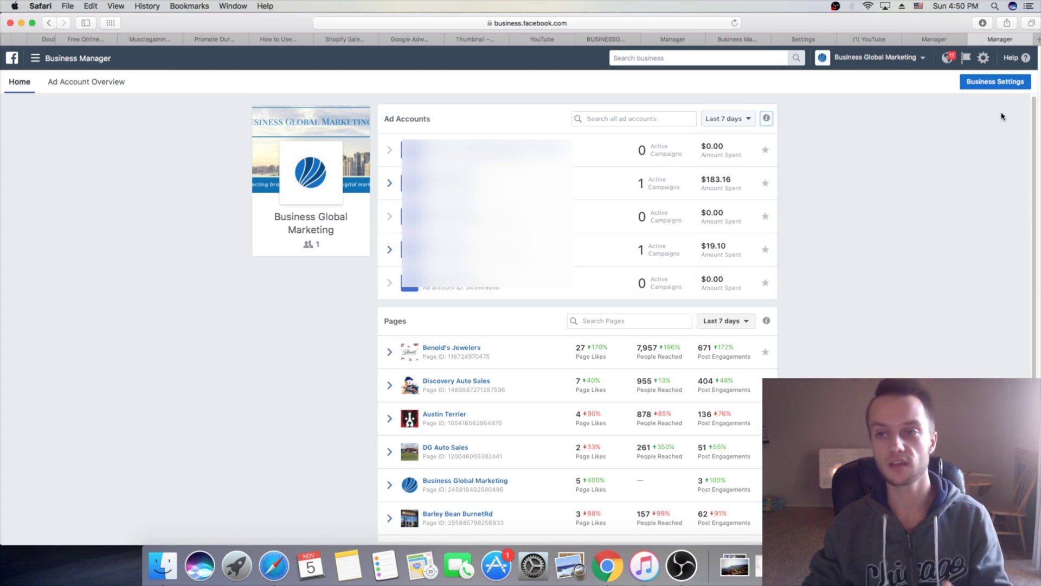
- Show the Business Settings Pages list and its add-Pages options
click(995, 82)
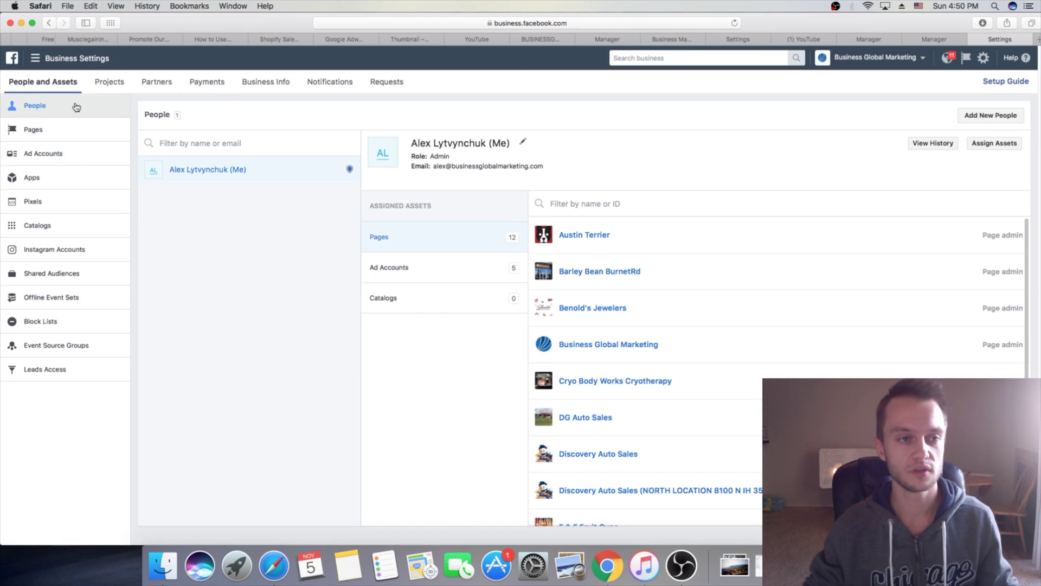
click(36, 132)
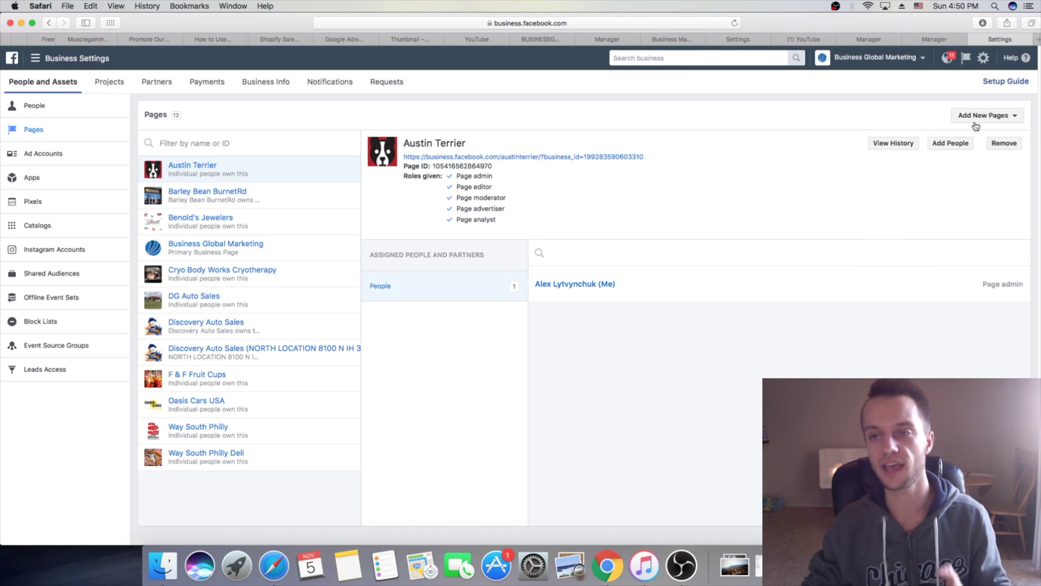
click(1016, 116)
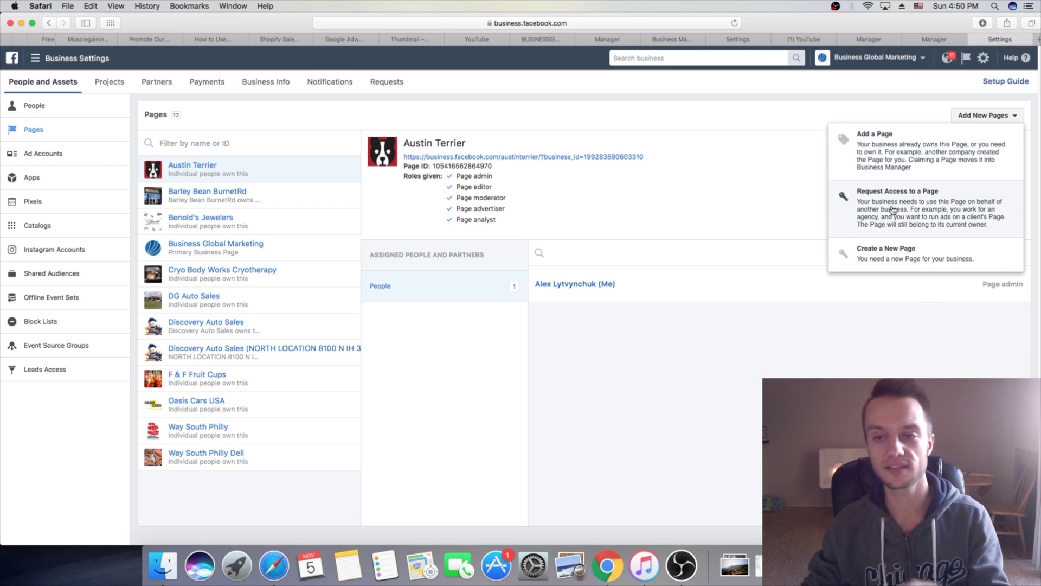
click(894, 210)
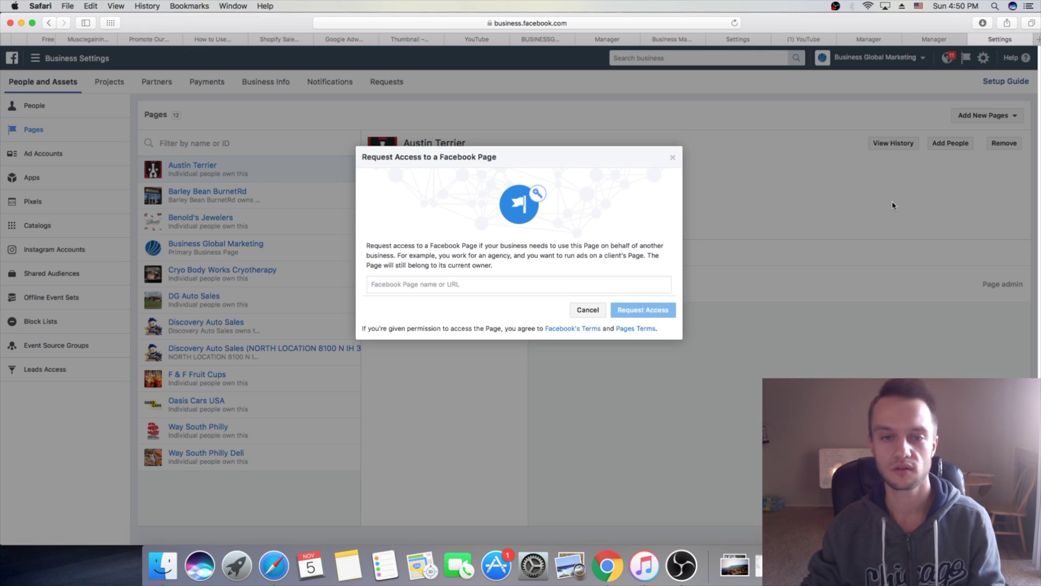
click(486, 284)
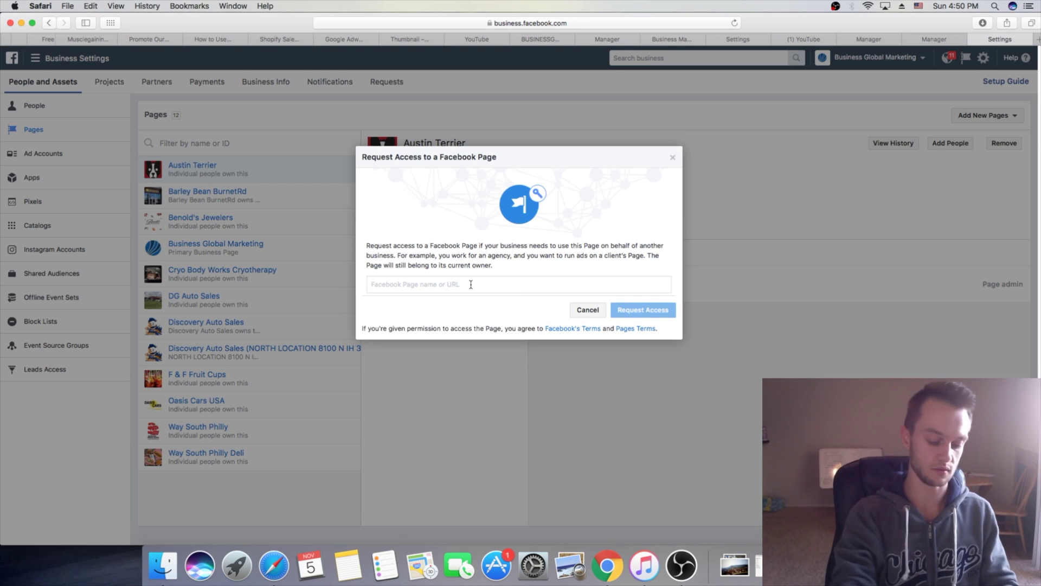
text(fjasjl)
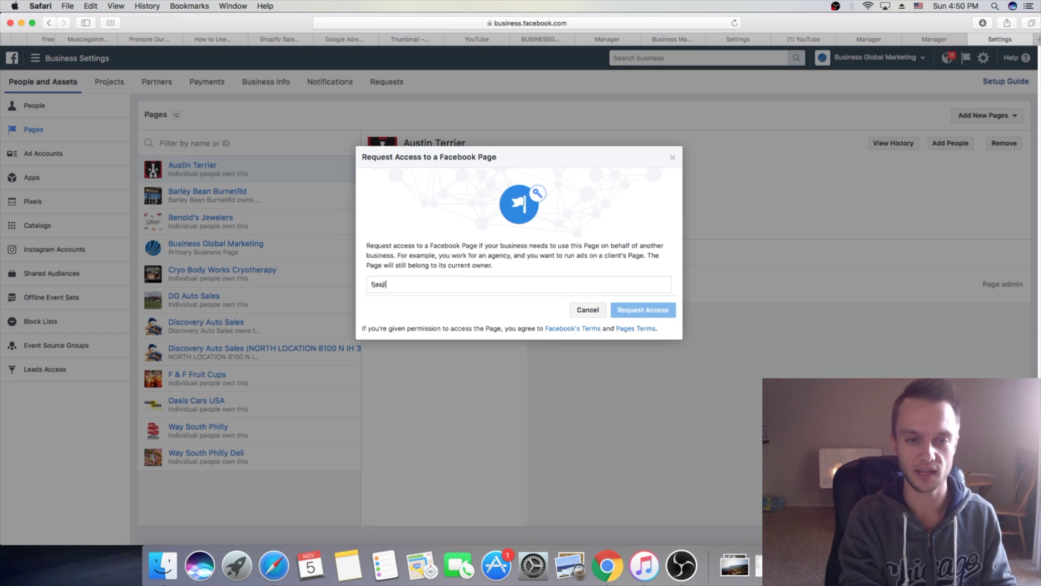
key(BackSpace)
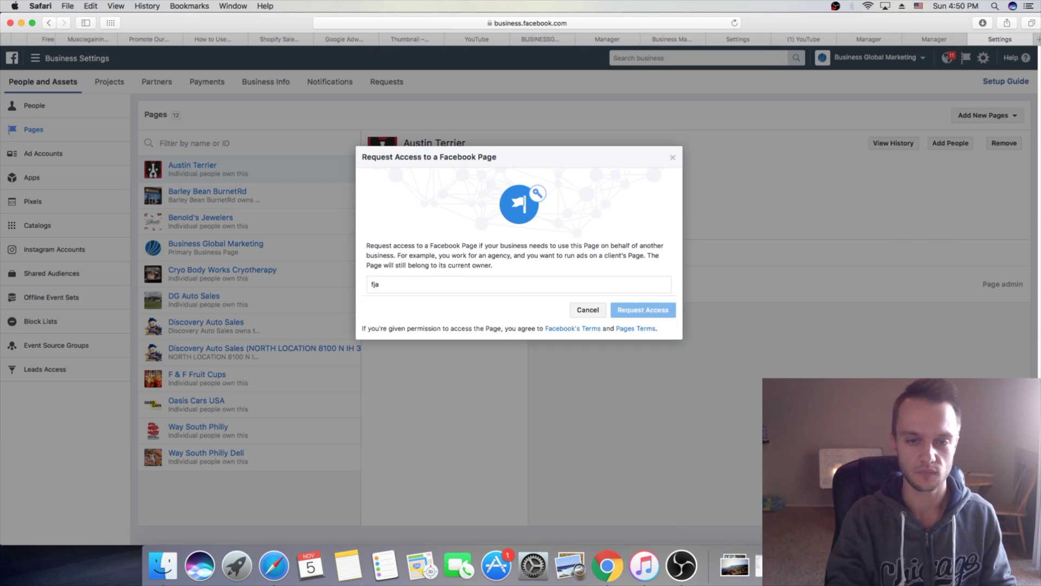
text(fs)
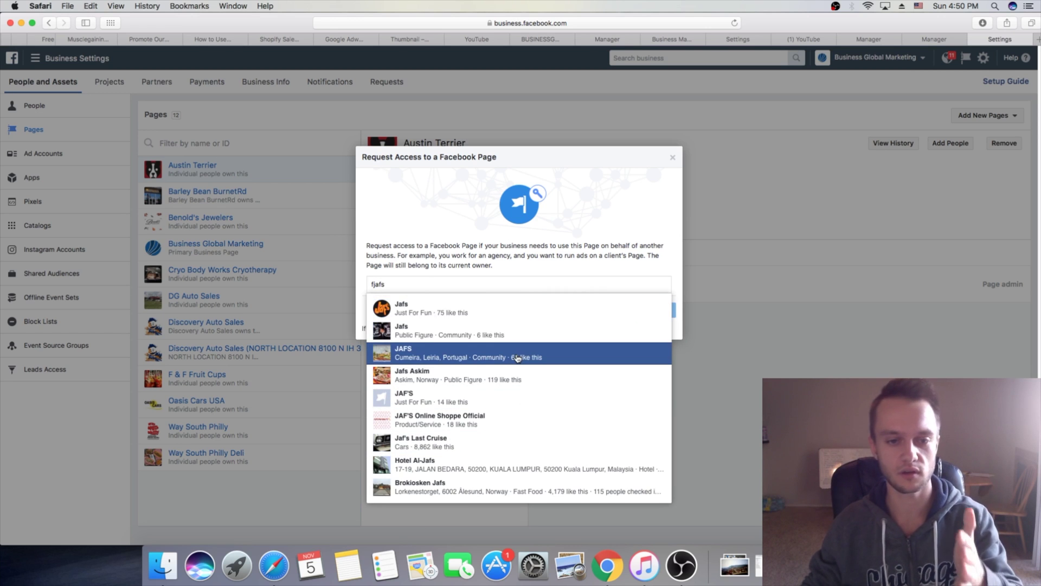
click(541, 274)
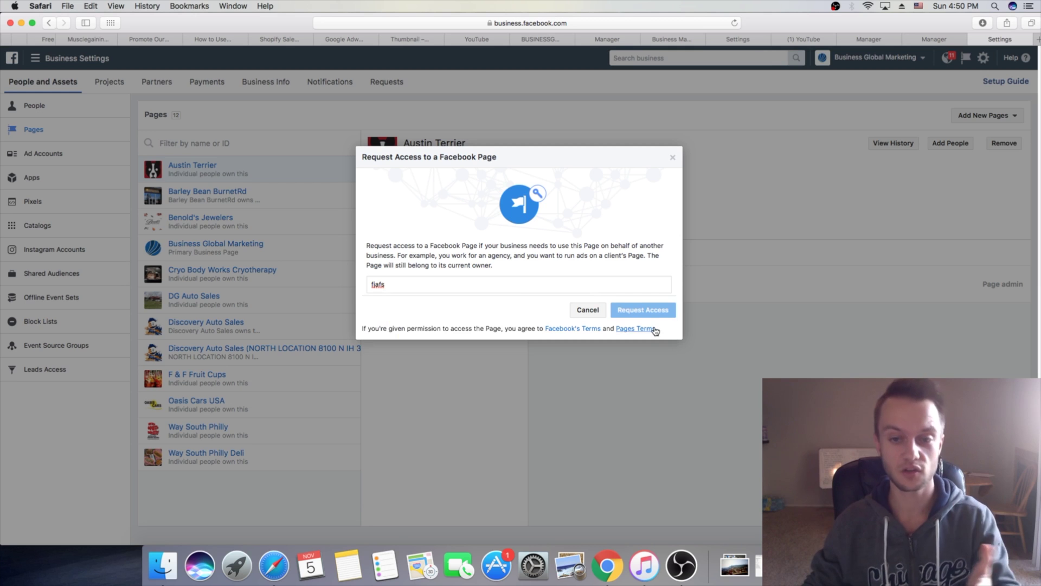
click(675, 158)
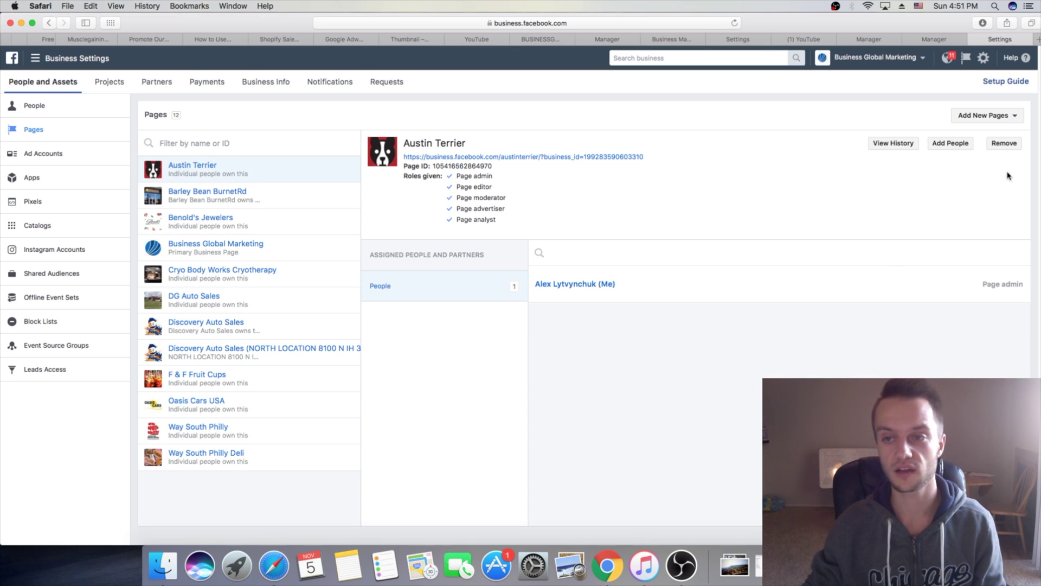
click(951, 144)
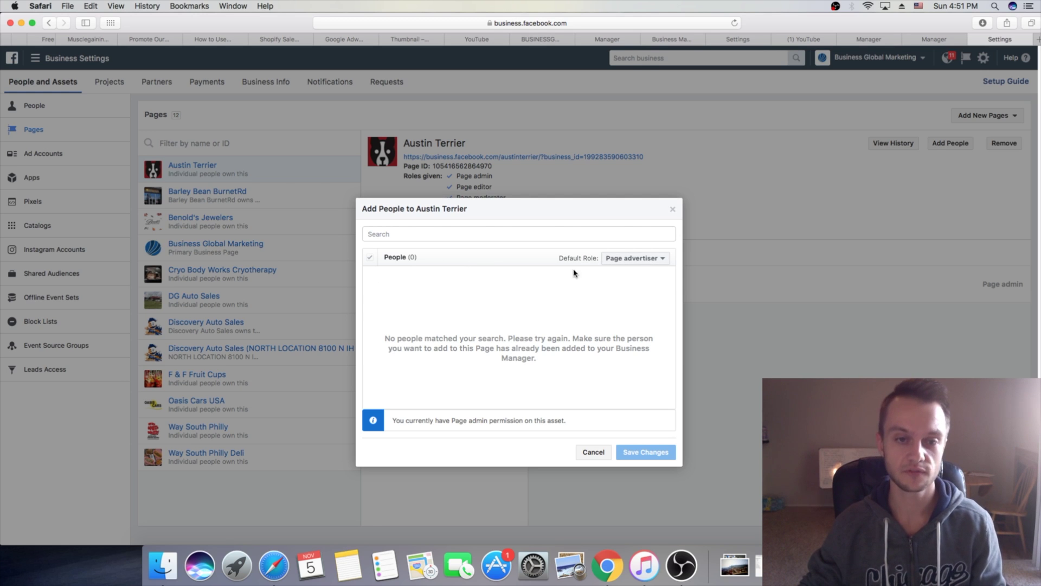
- Pick Page admin as default role, cancel Add People, and go to Ad Accounts
click(636, 259)
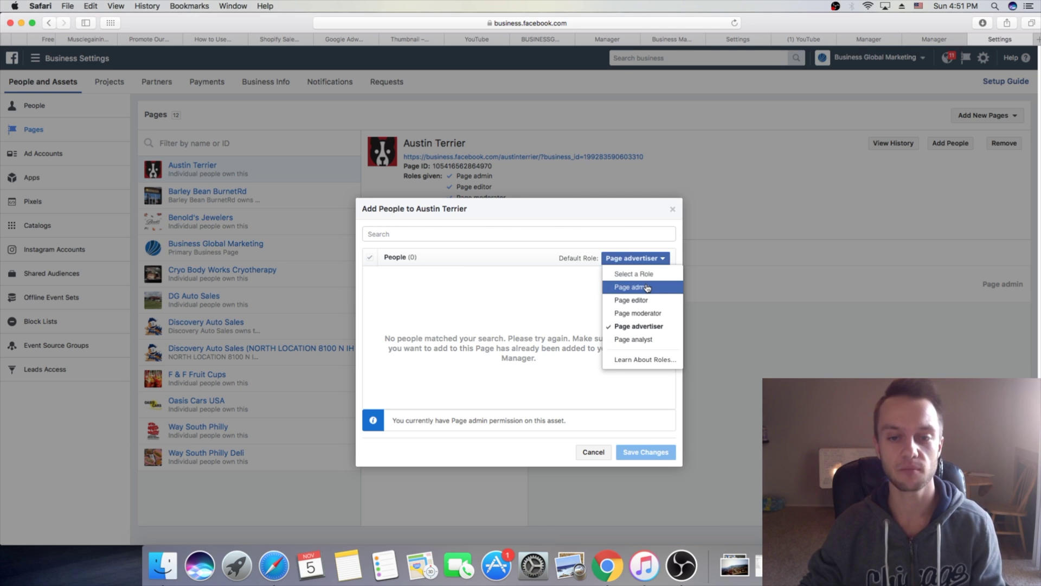
click(647, 287)
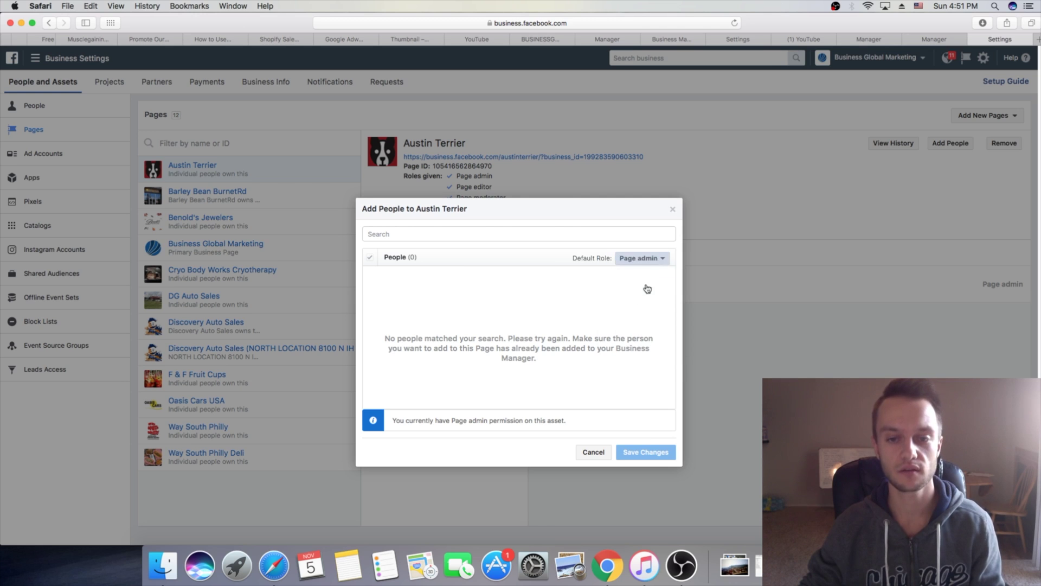
click(673, 210)
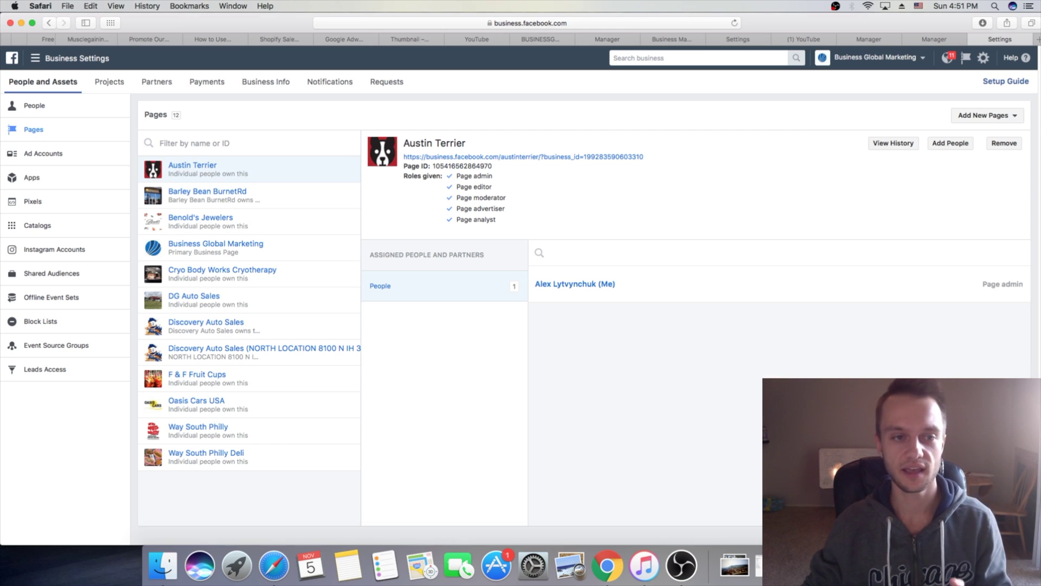
click(87, 156)
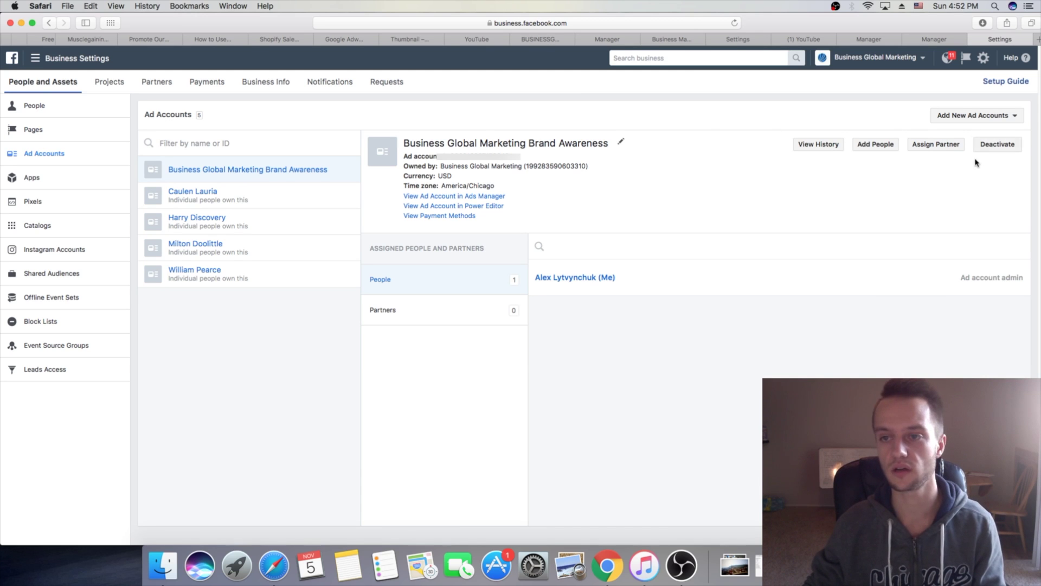
- Preview requesting access to an ad account, cancel it, then add people to Brand Awareness
click(986, 118)
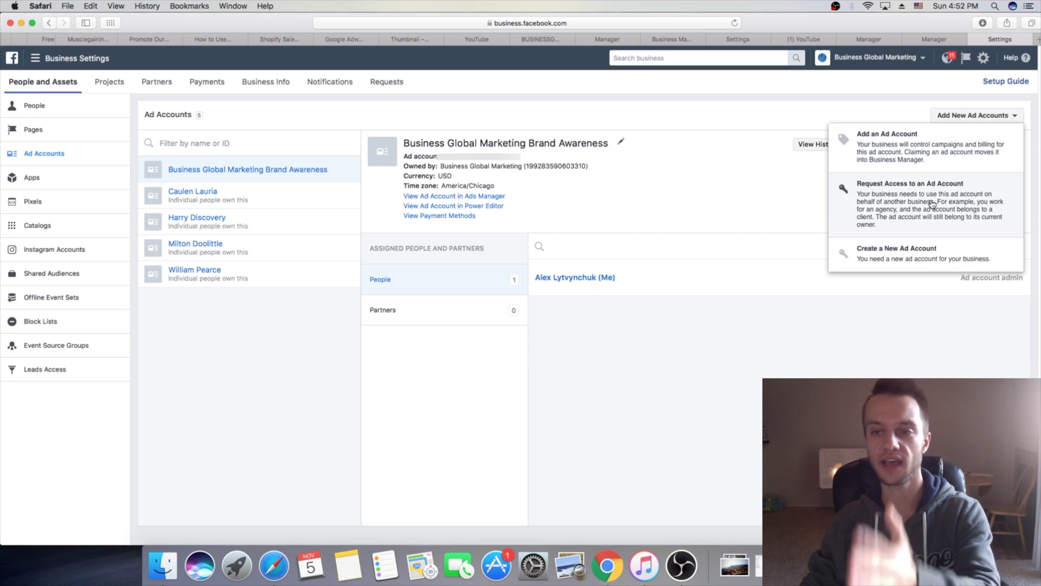
click(933, 204)
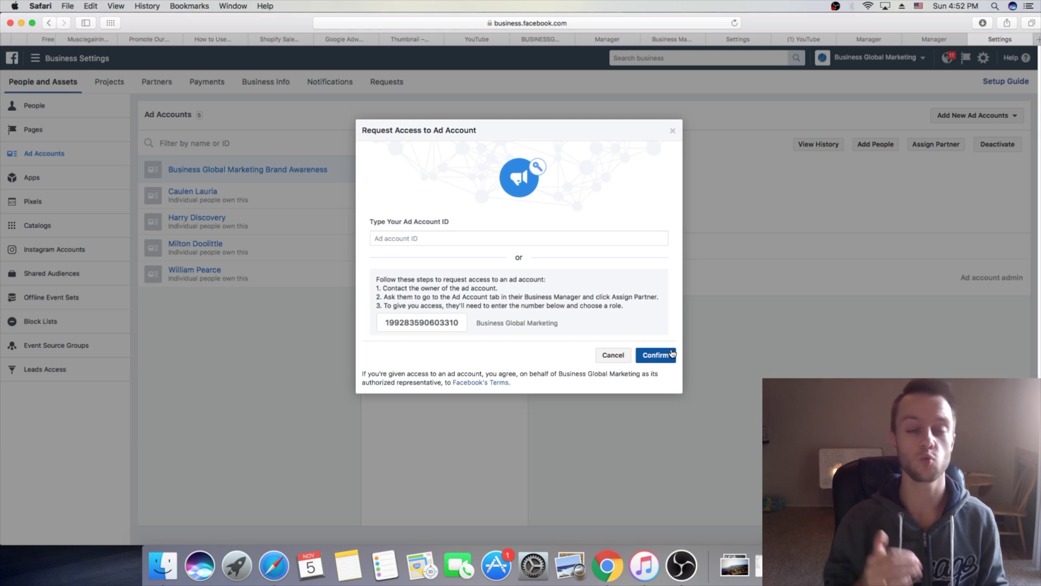
click(672, 132)
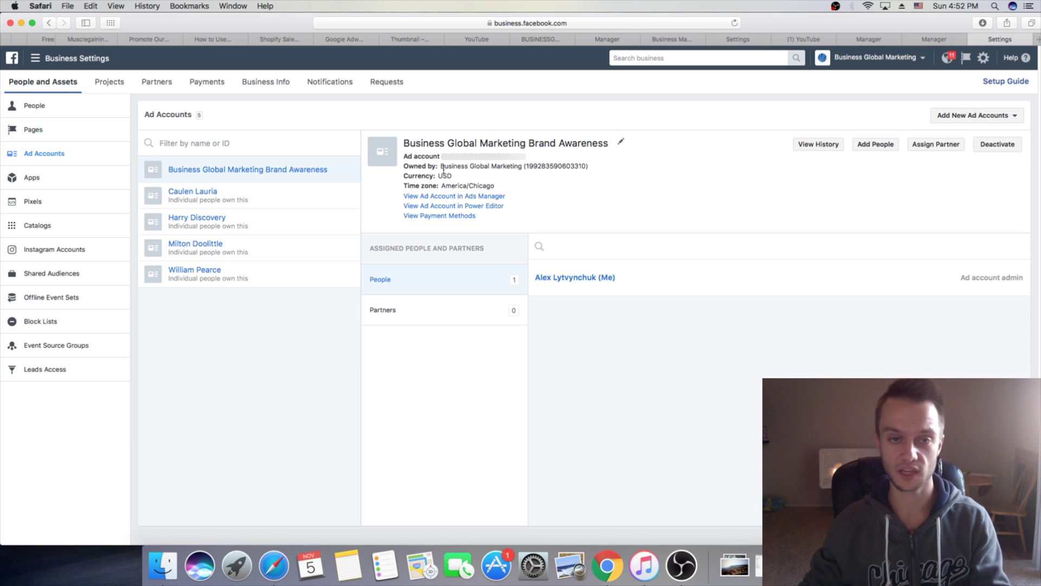
click(891, 147)
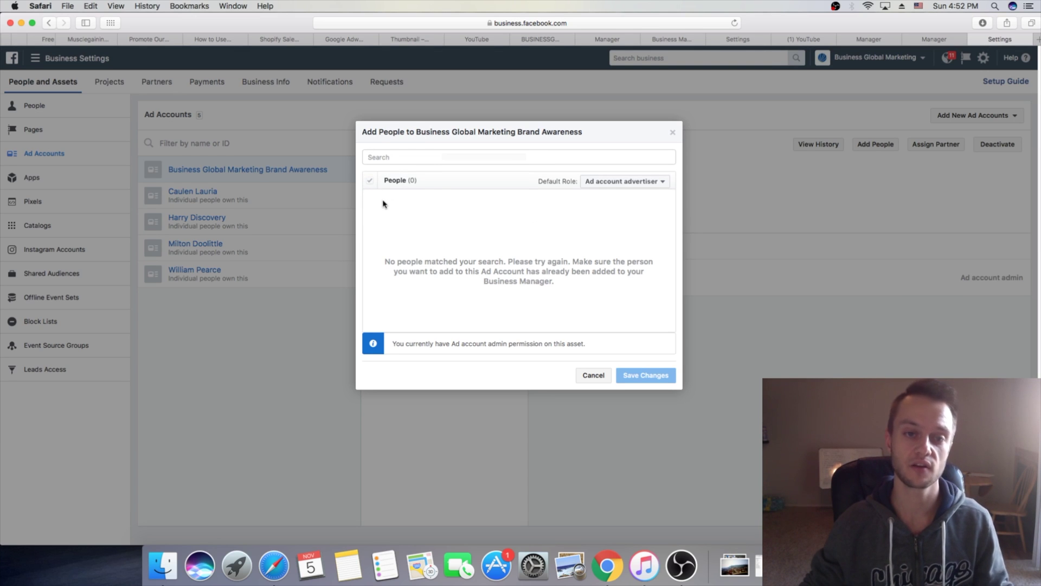
- Check the ad account roles list, then cancel the Add People dialog
click(648, 186)
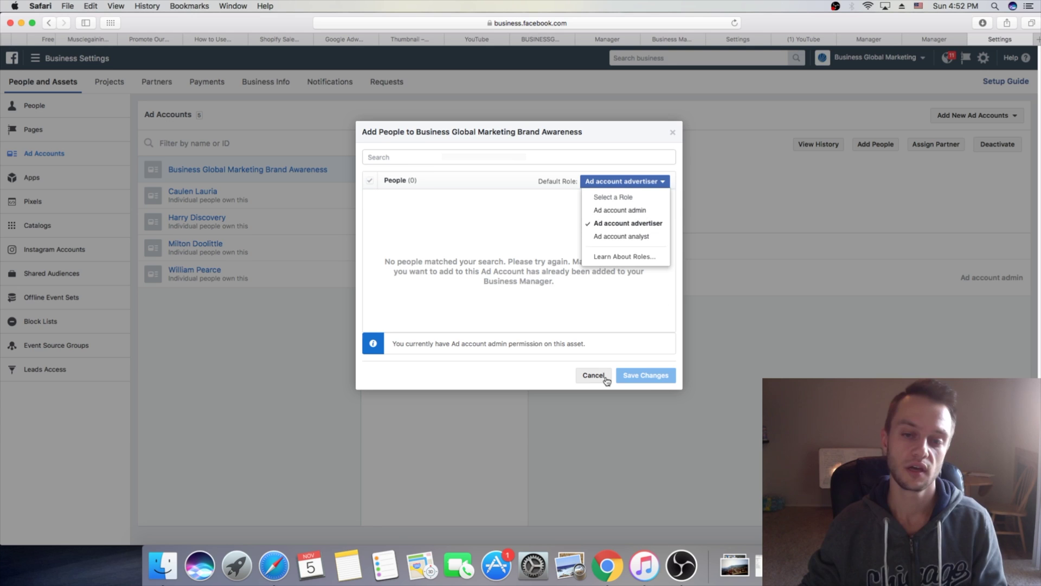
click(673, 133)
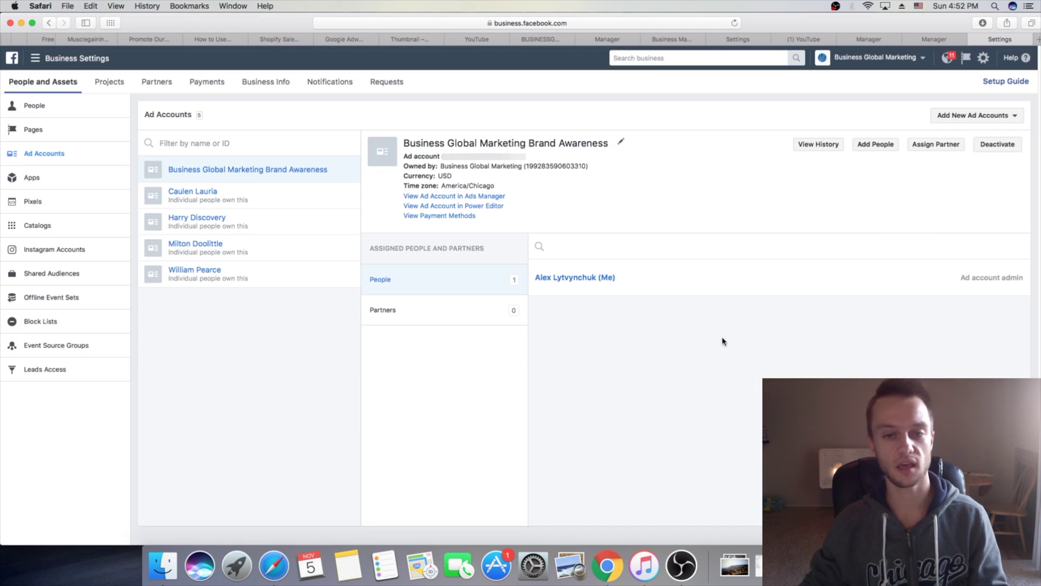